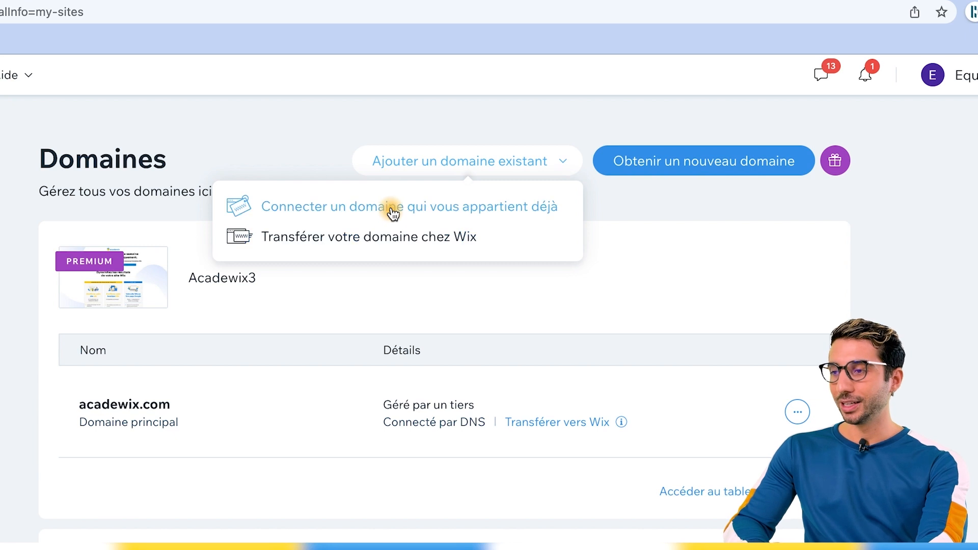
pyautogui.click(393, 212)
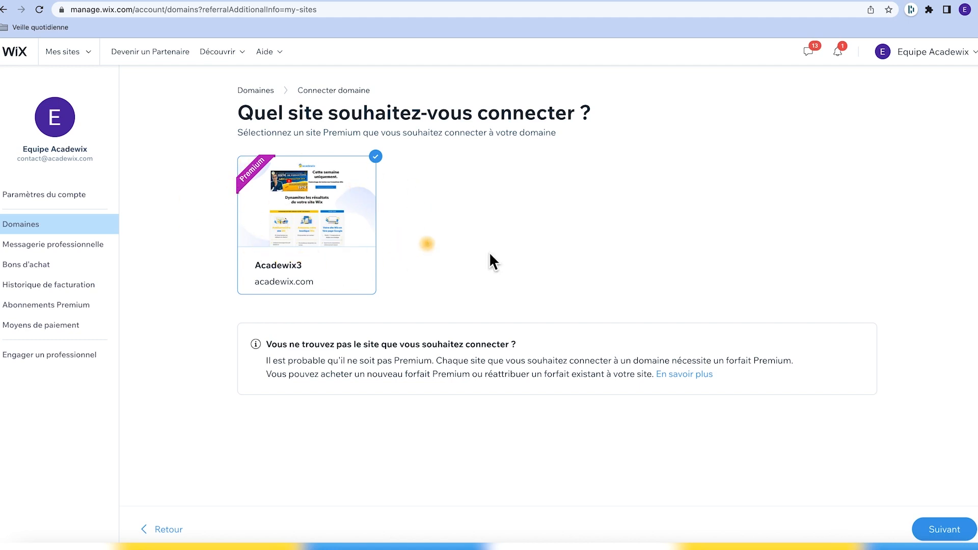
pyautogui.click(945, 530)
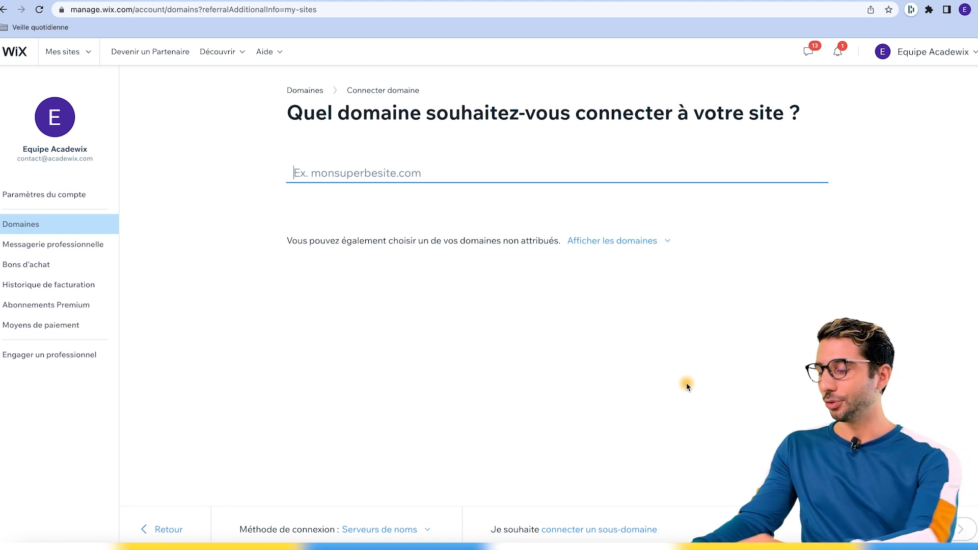
pyautogui.write('www.aca')
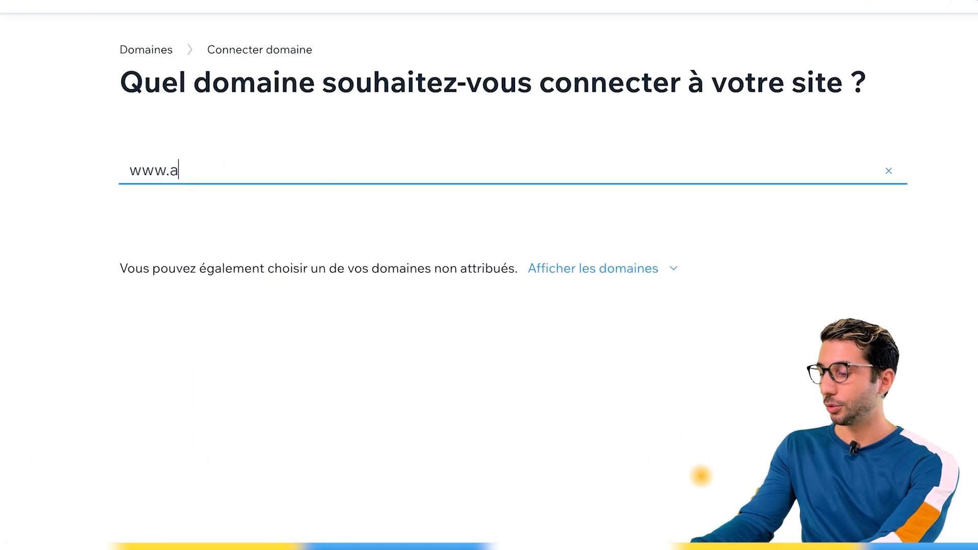
pyautogui.write('dewix.fr')
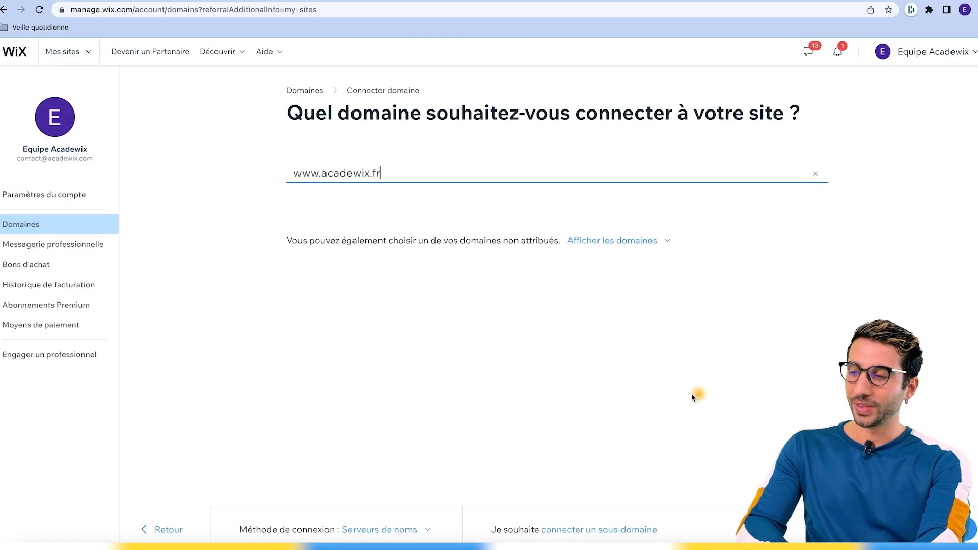
pyautogui.click(906, 500)
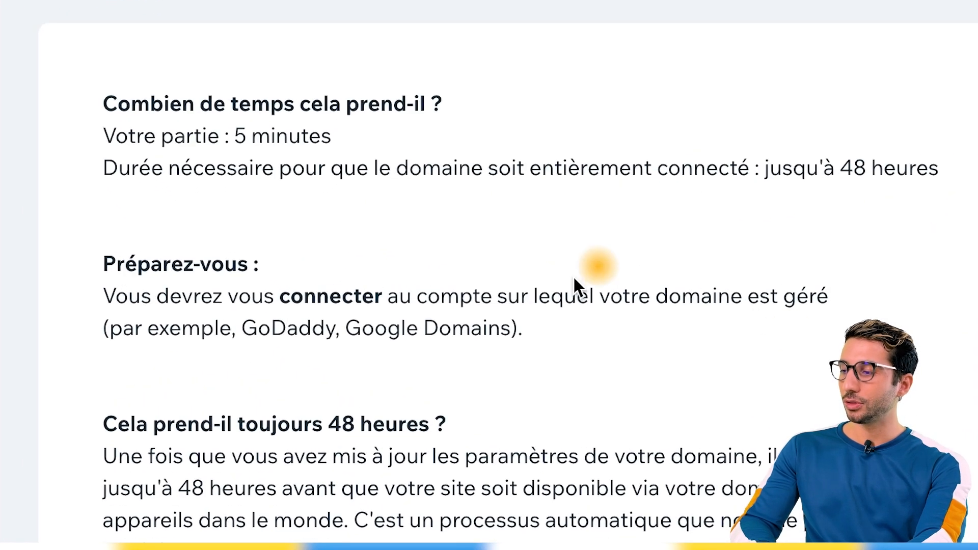
# Step: Review the preparation notes on domain provider access and start the guided connection of acadewix.fr
pyautogui.moveTo(262, 327); pyautogui.dragTo(287, 328)
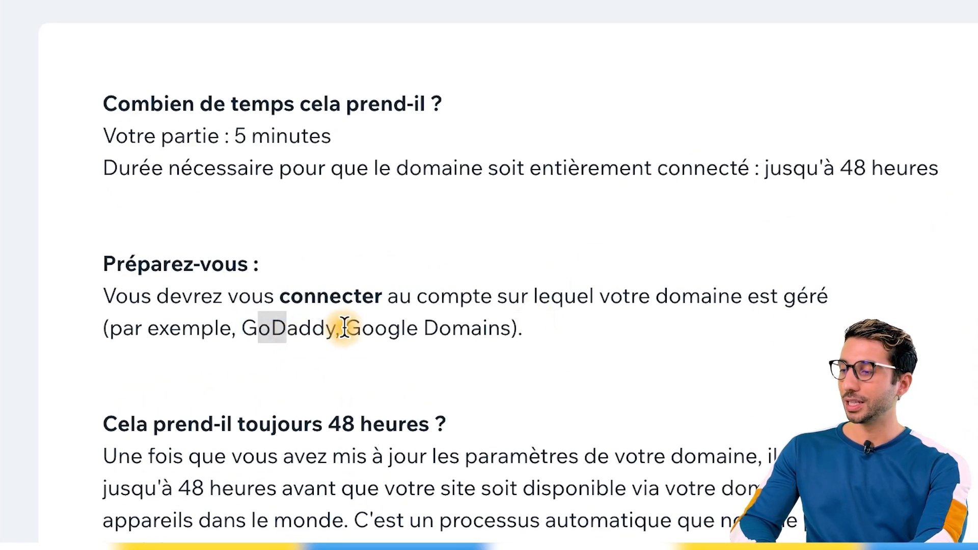
pyautogui.moveTo(362, 329); pyautogui.dragTo(432, 334)
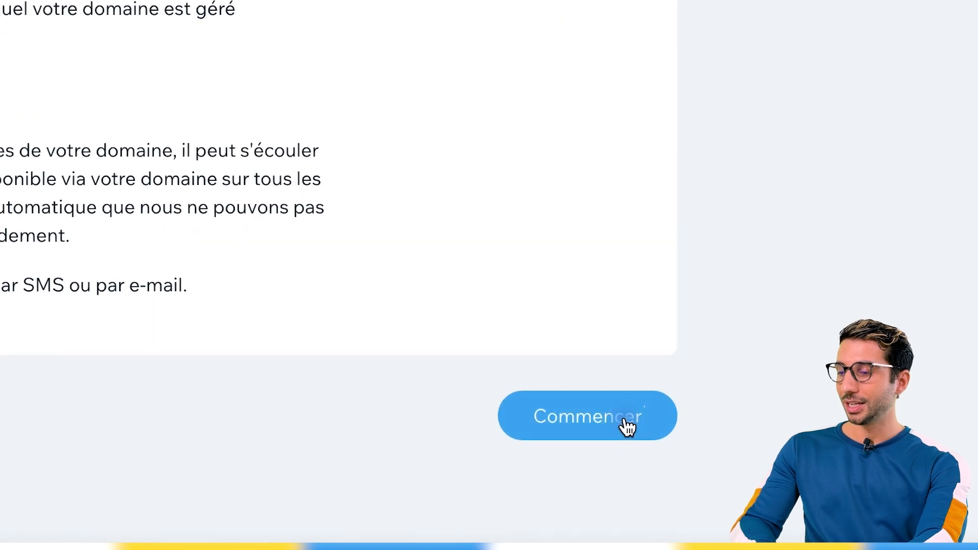
pyautogui.click(644, 473)
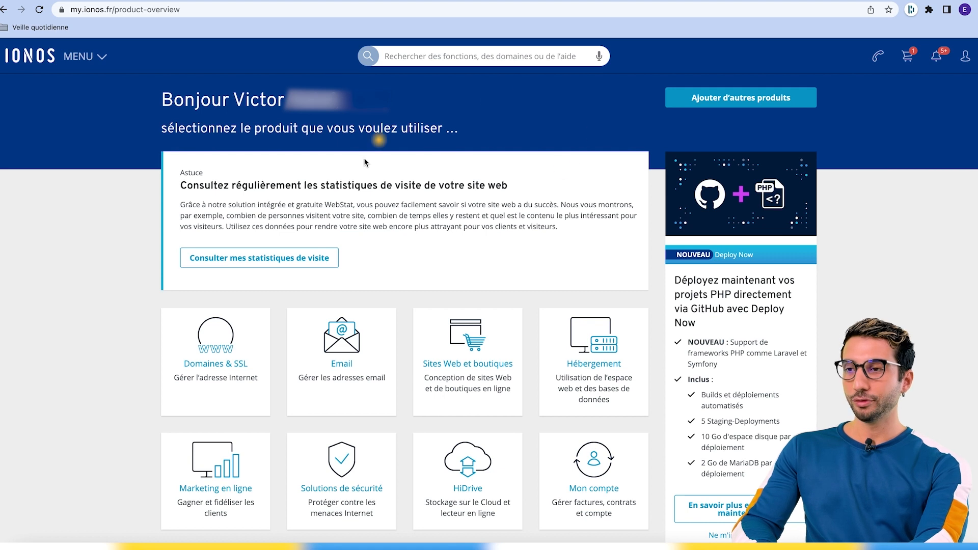
# Step: Switch to IONOS, list the account's domains and open the name server settings of acadewix.fr
pyautogui.click(460, 312)
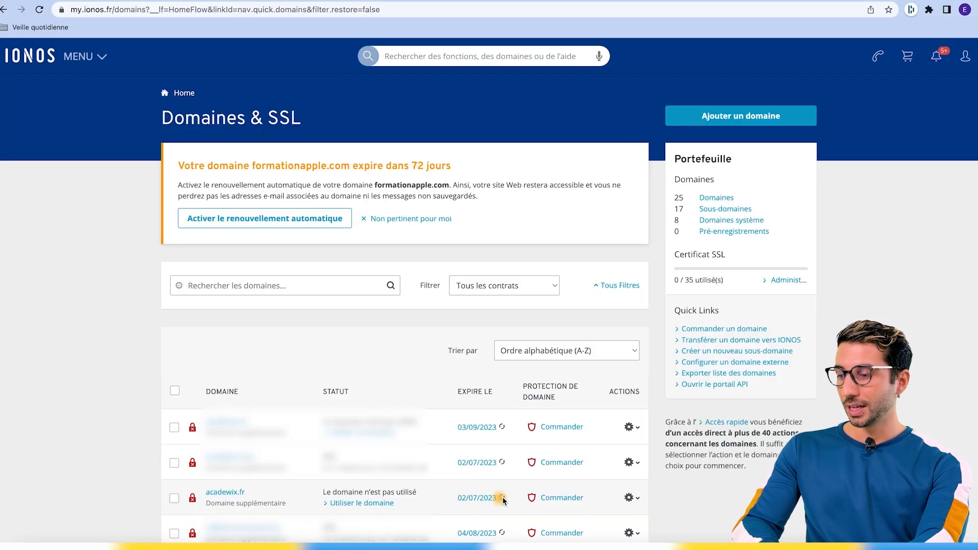
pyautogui.scroll(-1, 631, 500)
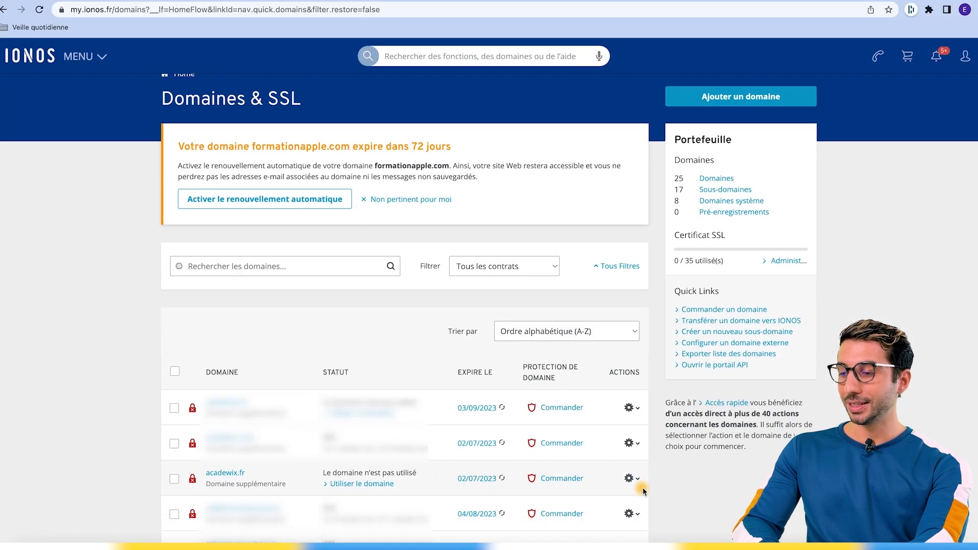
pyautogui.click(634, 460)
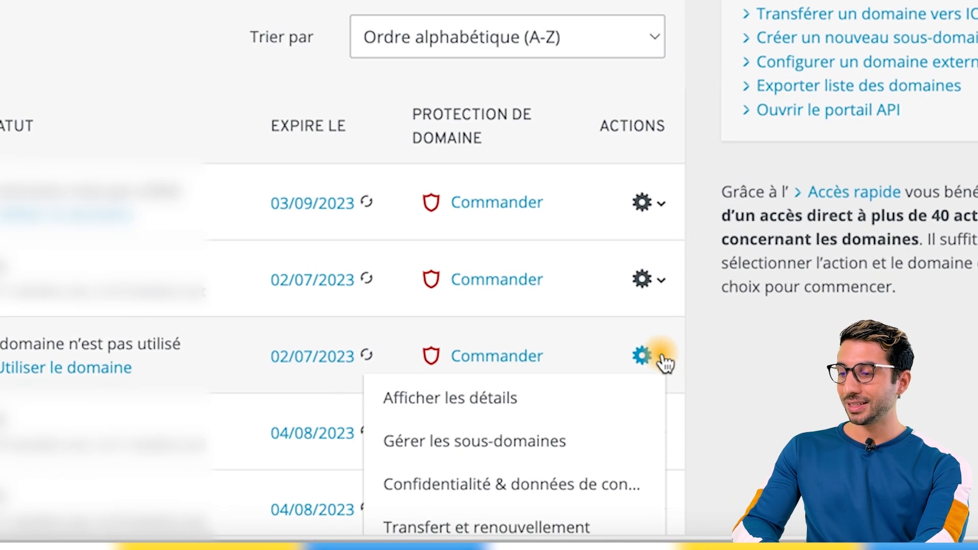
pyautogui.scroll(-2, 718, 378)
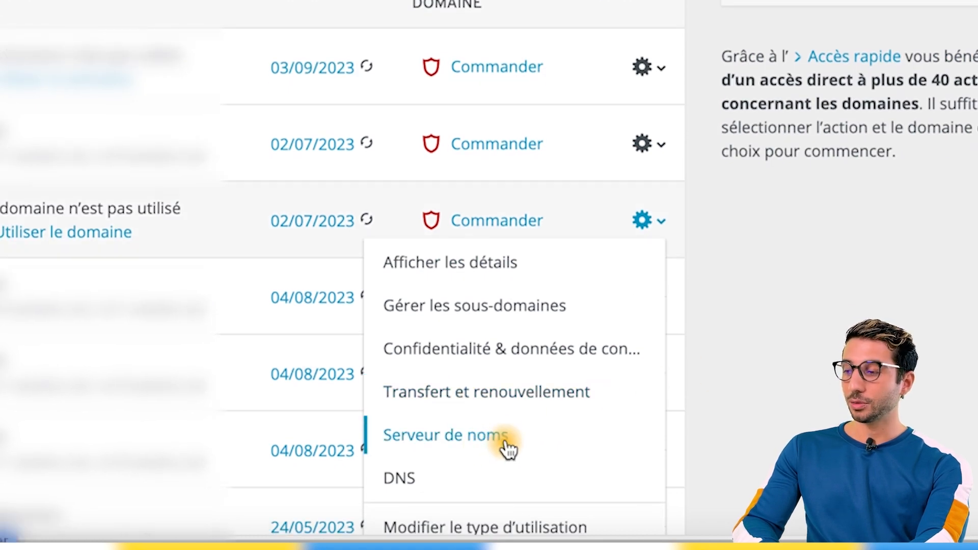
pyautogui.click(508, 446)
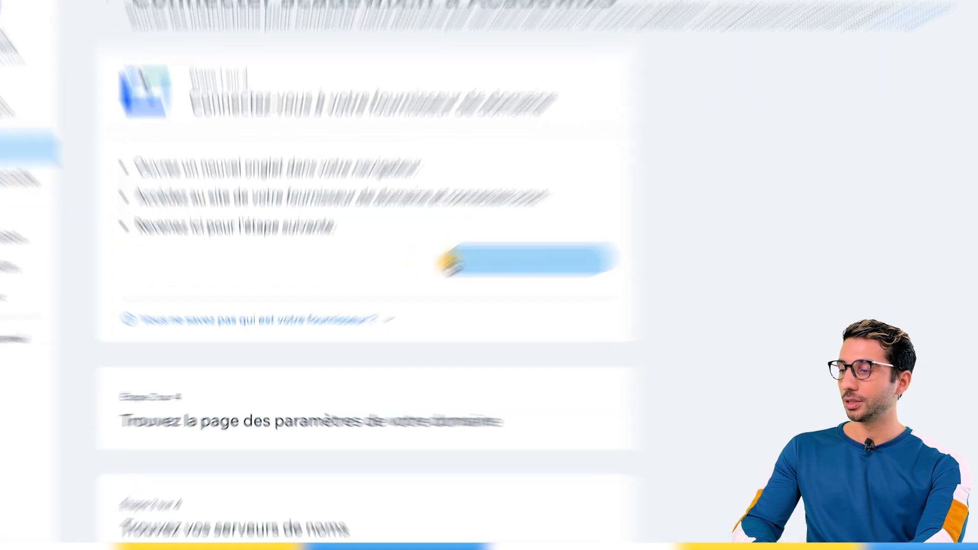
# Step: Back in Wix, mark guide steps 1 to 3 as done, through finding the current name servers, checking them in IONOS
pyautogui.click(408, 299)
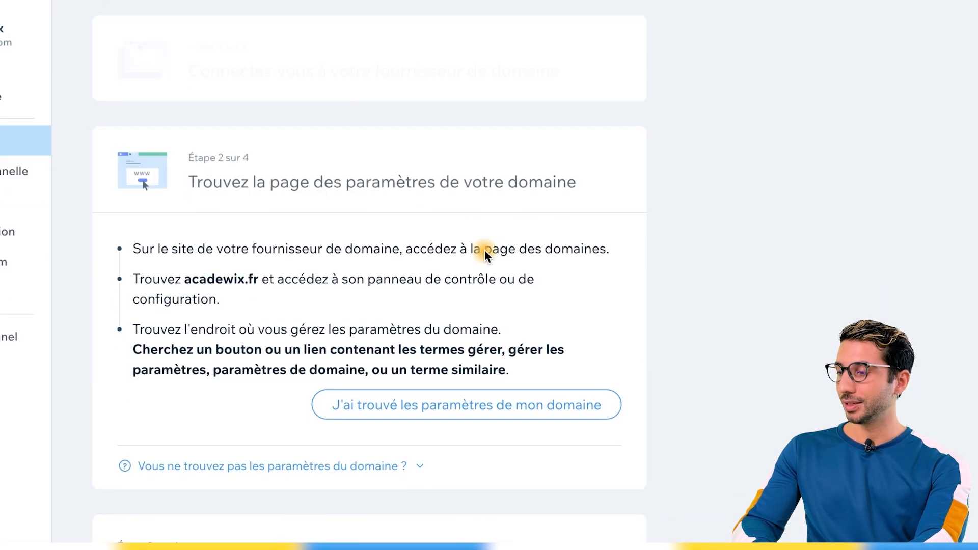
pyautogui.scroll(-3, 485, 249)
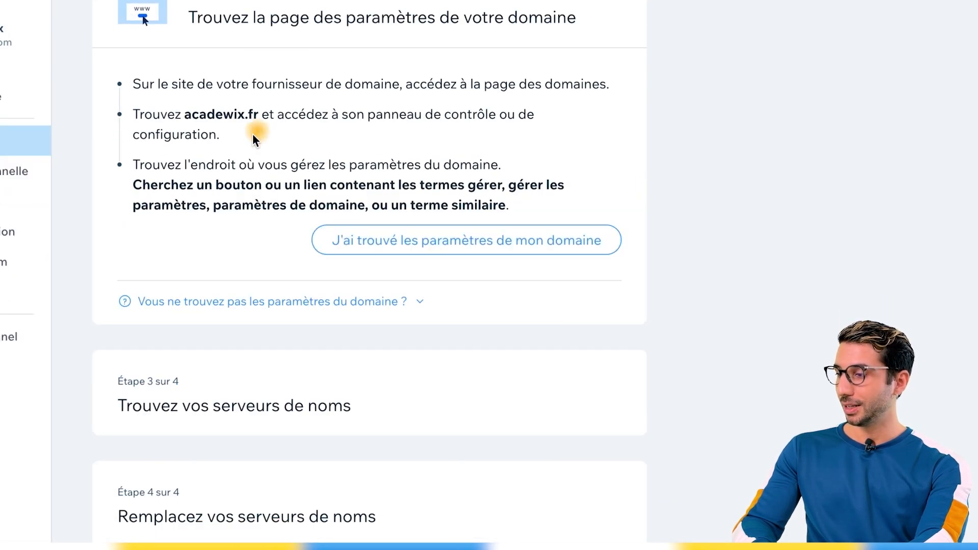
pyautogui.click(464, 248)
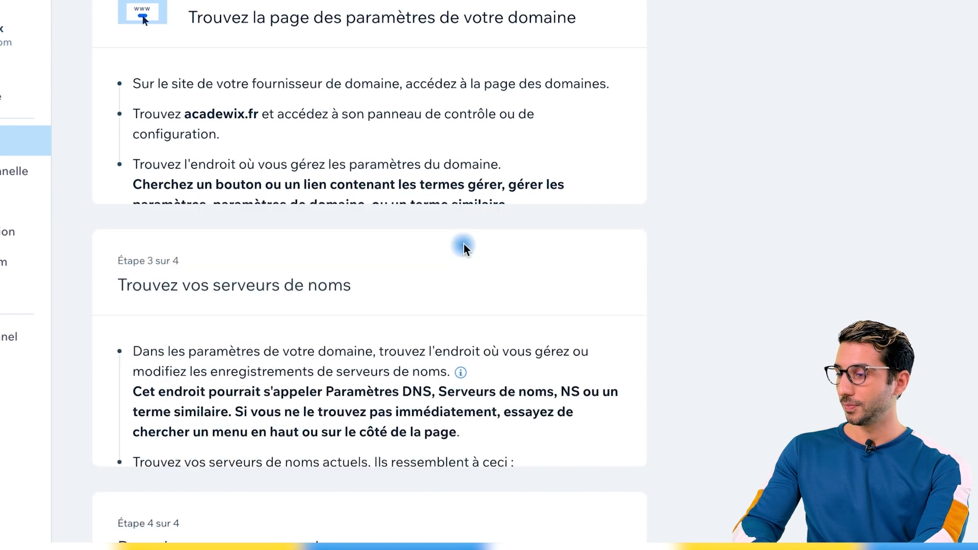
pyautogui.click(493, 426)
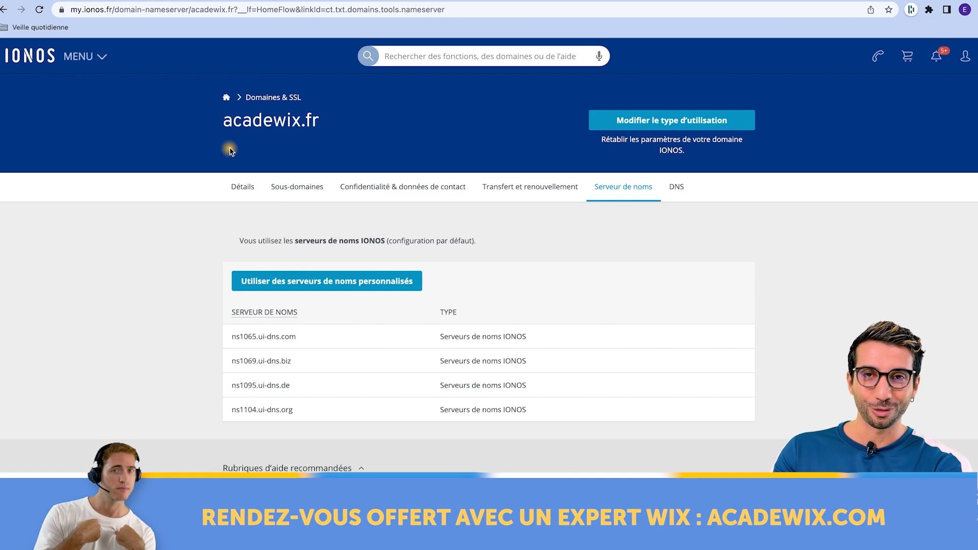
pyautogui.click(167, 3)
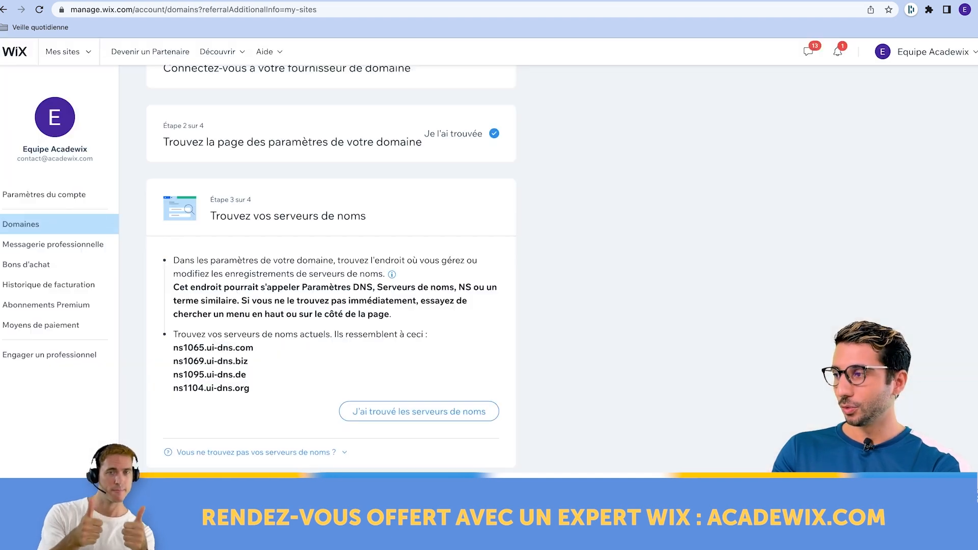
pyautogui.click(382, 405)
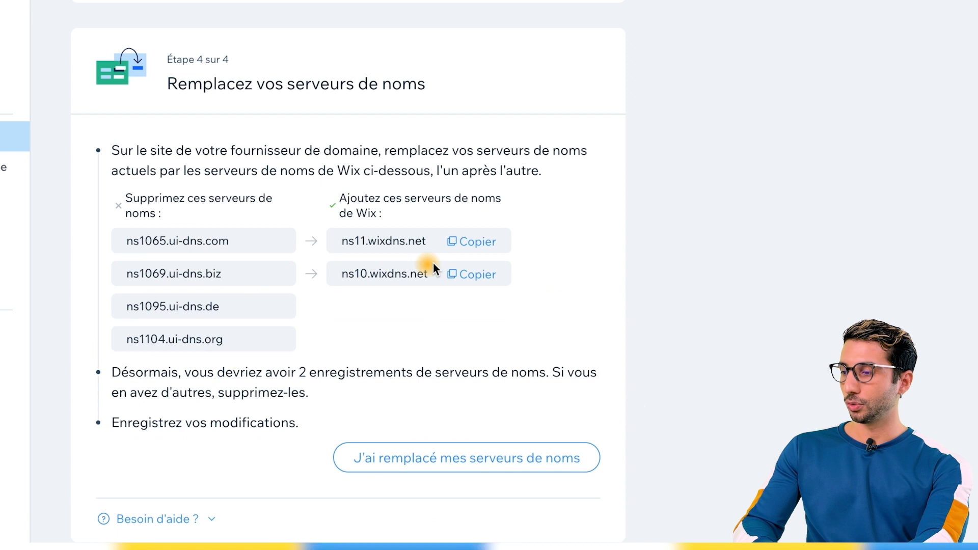
# Step: In IONOS, set custom name servers for acadewix.fr to ns11.wixdns.net and ns10.wixdns.net, copied from the Wix instructions, and save them
pyautogui.click(464, 249)
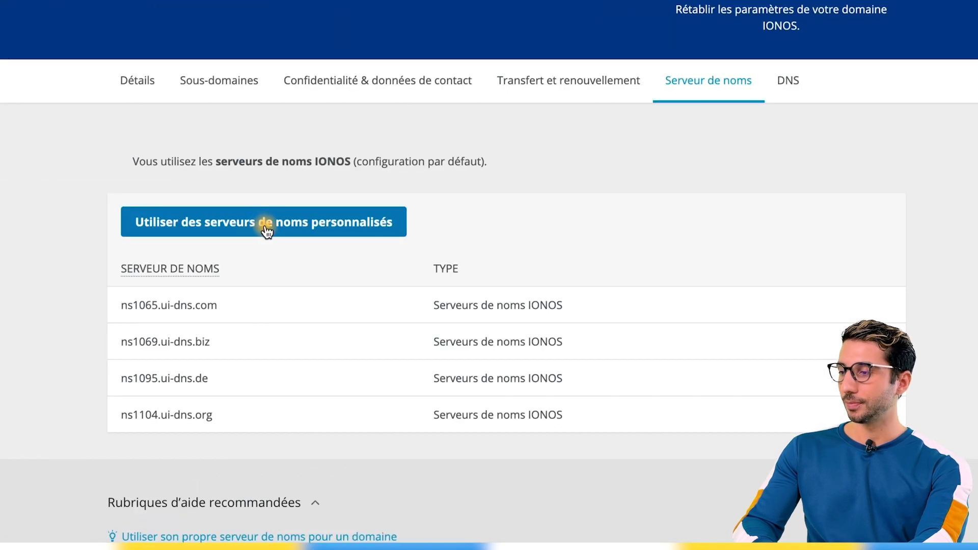
pyautogui.click(266, 225)
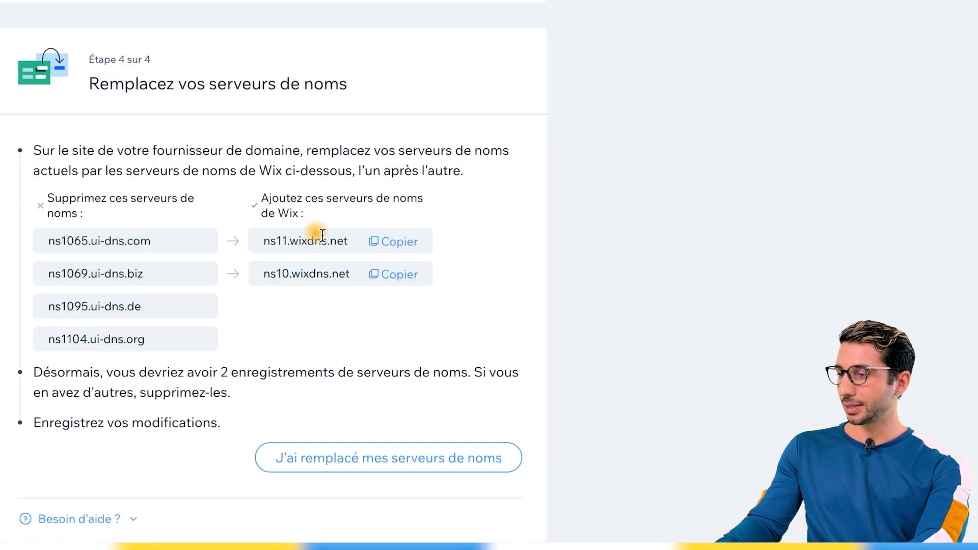
pyautogui.click(387, 275)
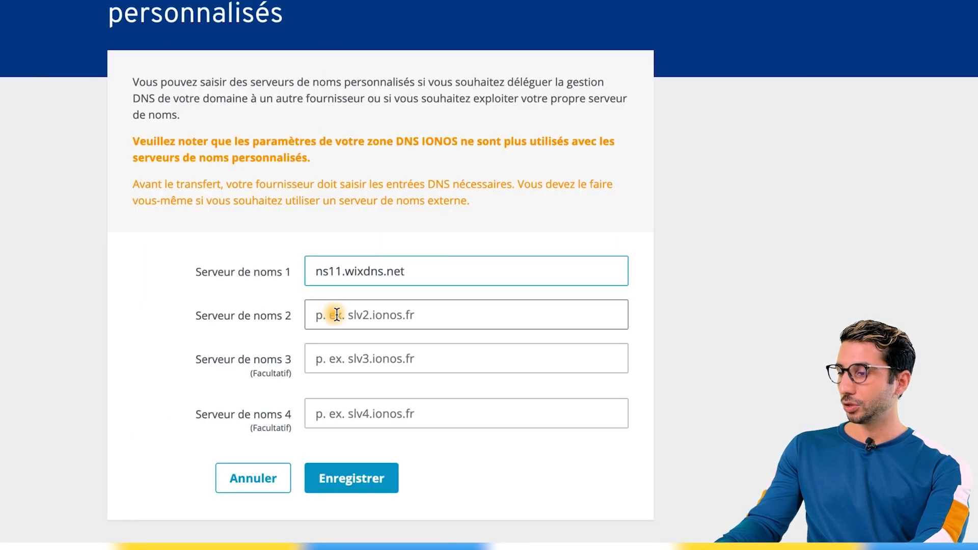
pyautogui.click(340, 316)
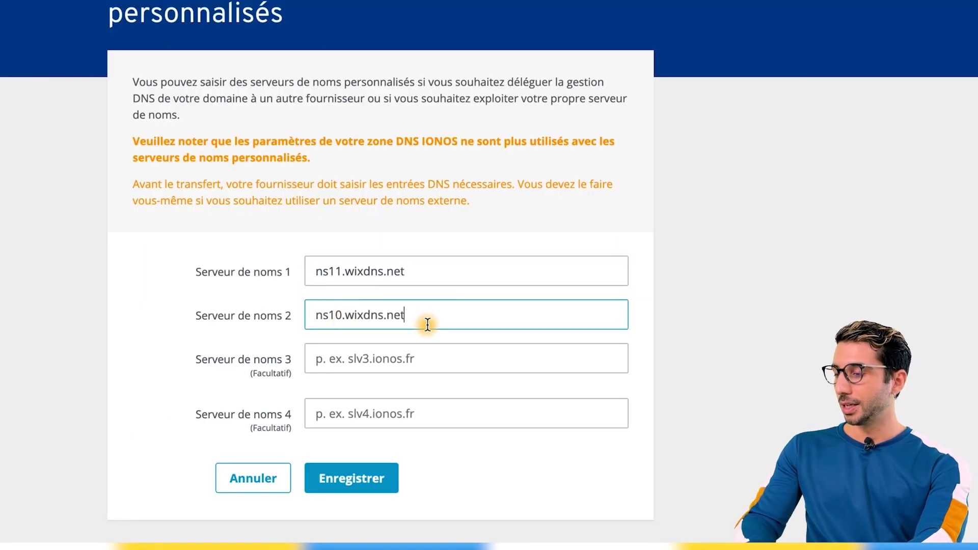
pyautogui.click(317, 365)
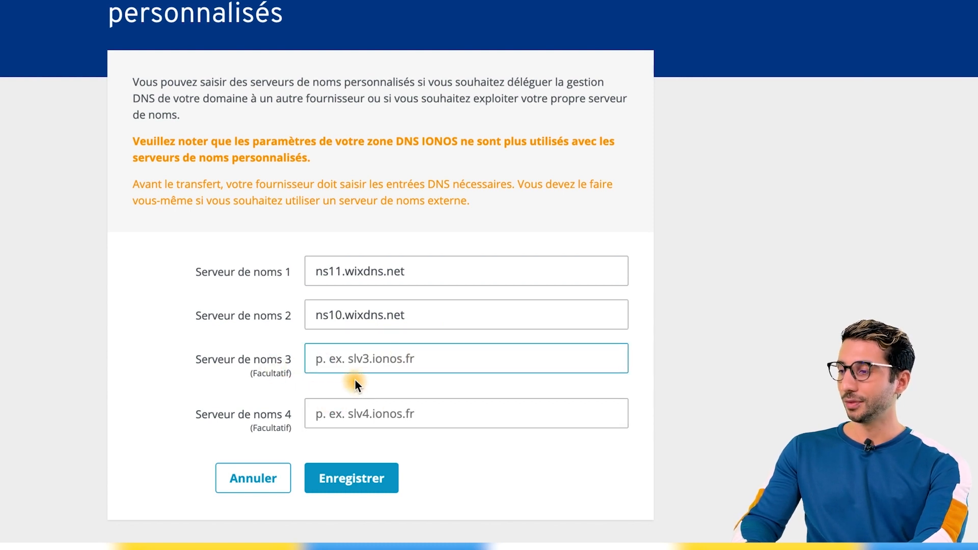
pyautogui.click(367, 478)
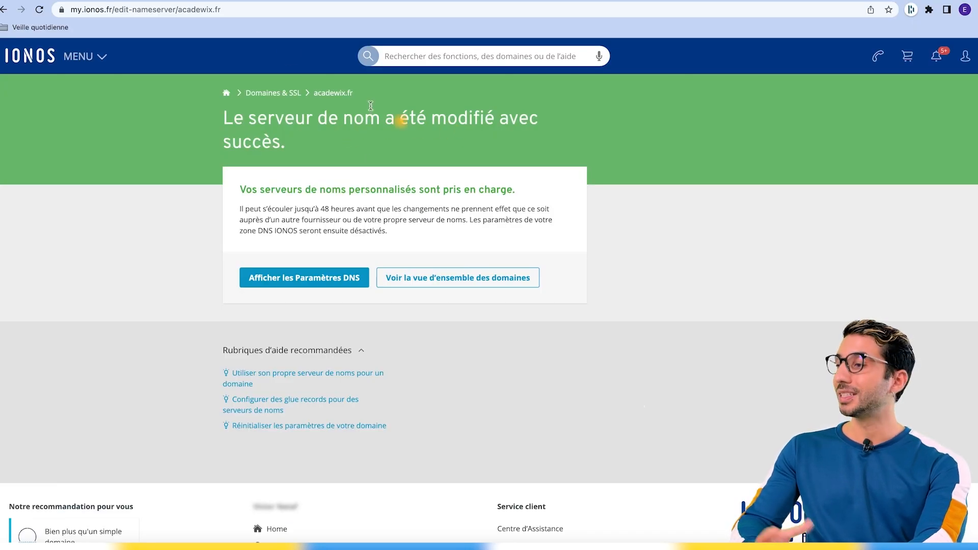
# Step: Return to Wix, confirm that the name servers have been replaced, and open the account's domains page
pyautogui.hotkey('ctrl', 'shift', 'Tab')
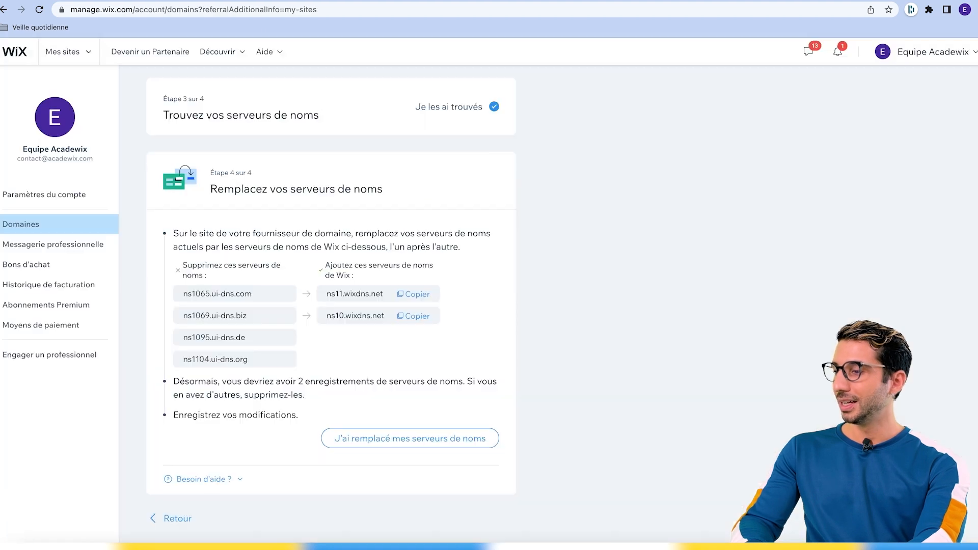
pyautogui.click(371, 438)
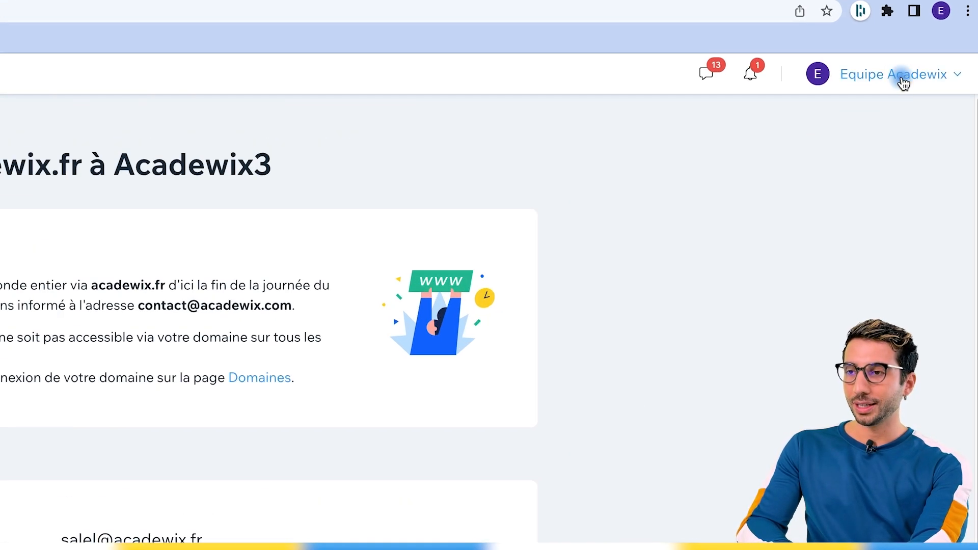
pyautogui.click(939, 53)
pyautogui.click(781, 251)
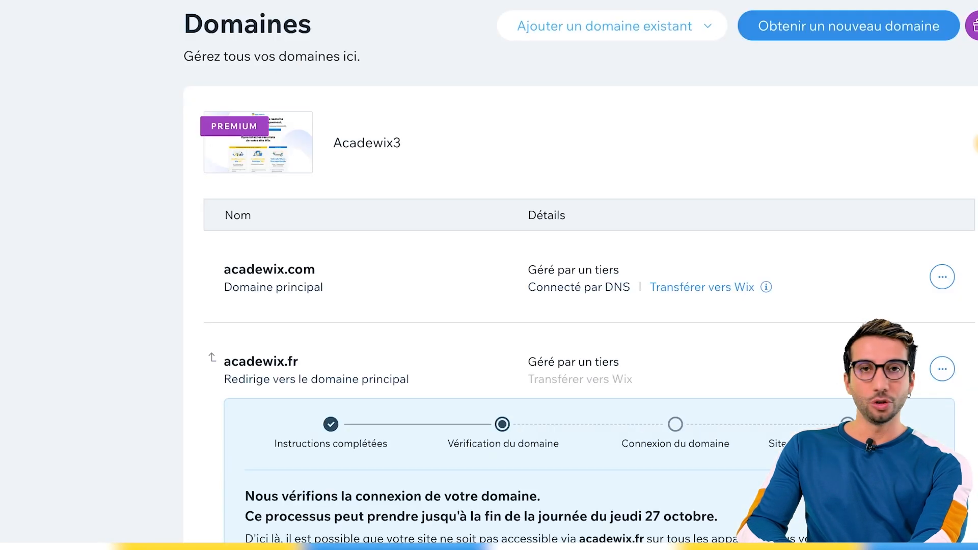
# Step: Examine the connection progress of acadewix.fr and the unassigned domains on the domains page
pyautogui.scroll(-2, 678, 234)
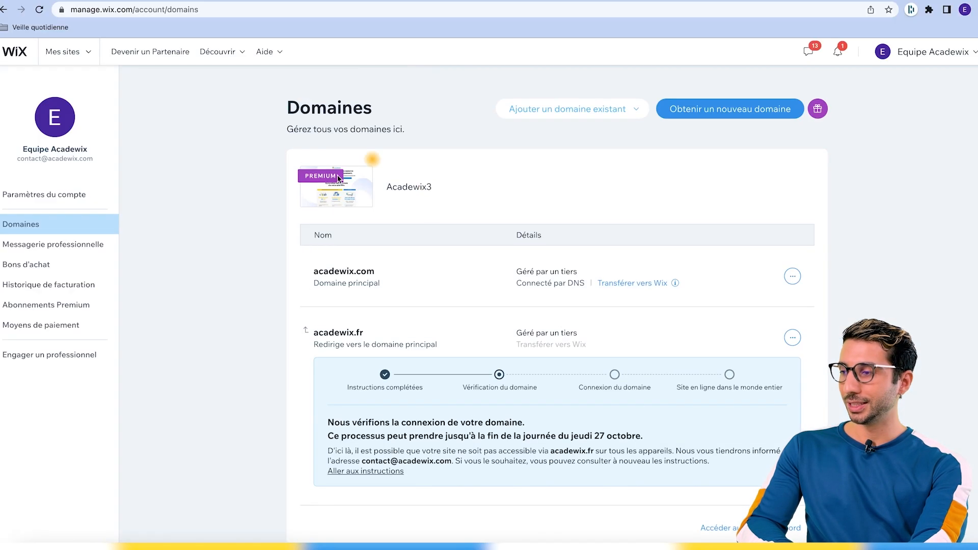
pyautogui.scroll(-3, 440, 300)
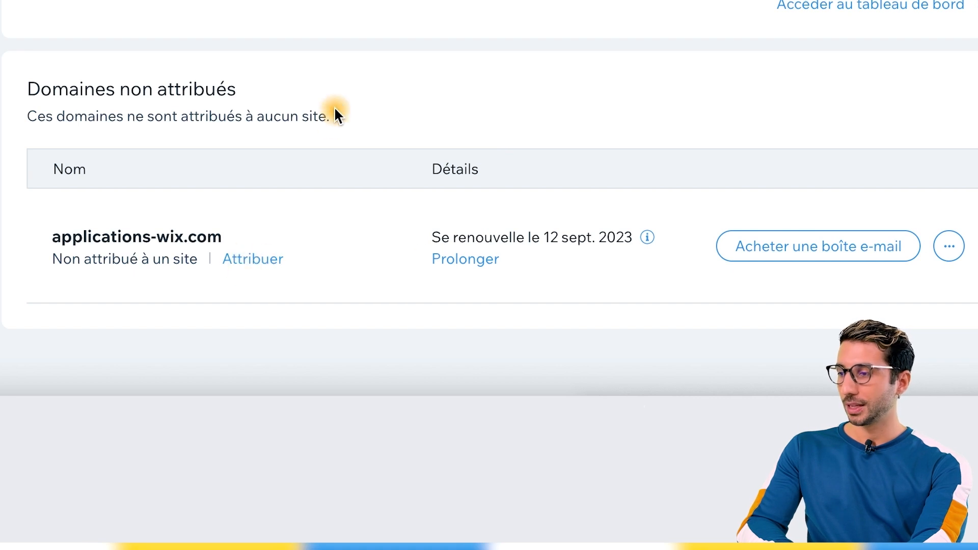
pyautogui.scroll(2, 335, 108)
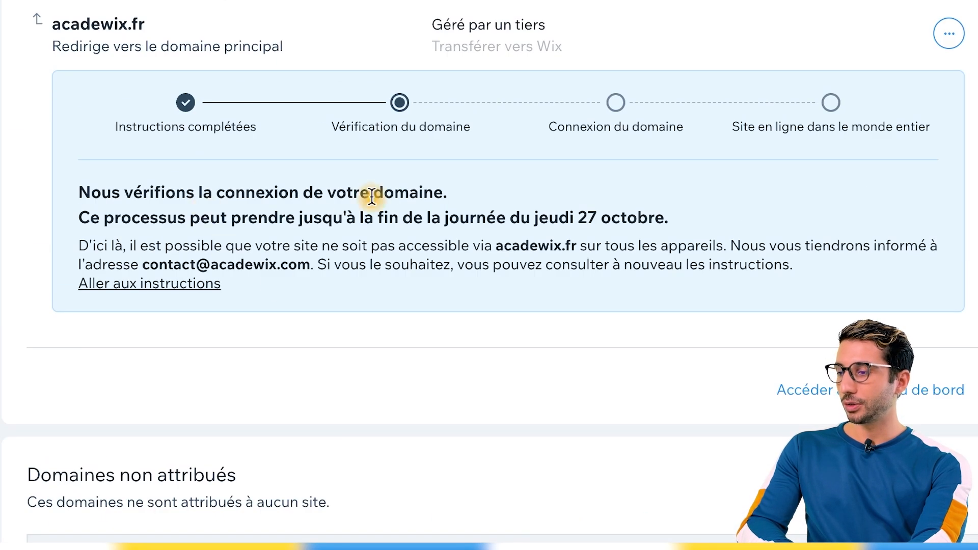
pyautogui.scroll(1, 373, 198)
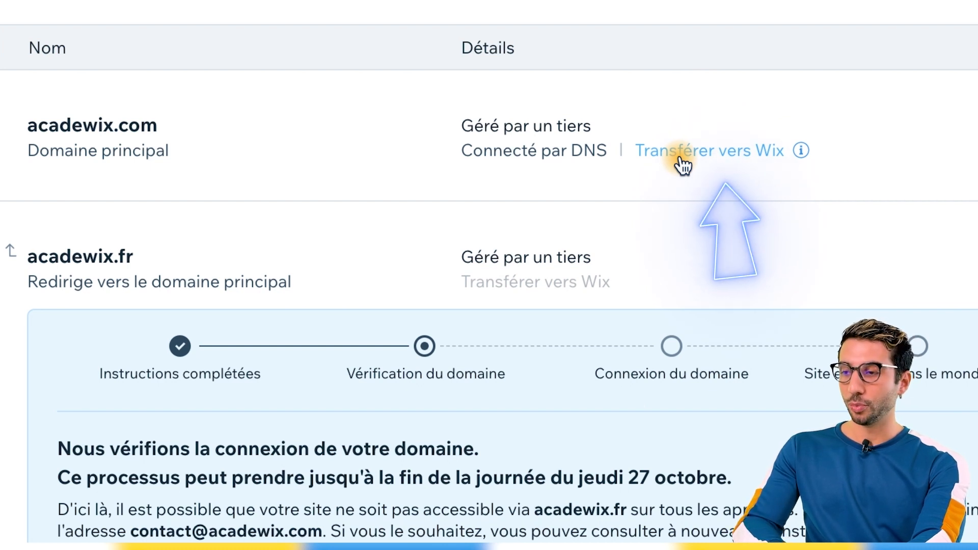
# Step: Open the introduction to transferring an existing domain to Wix
pyautogui.click(682, 162)
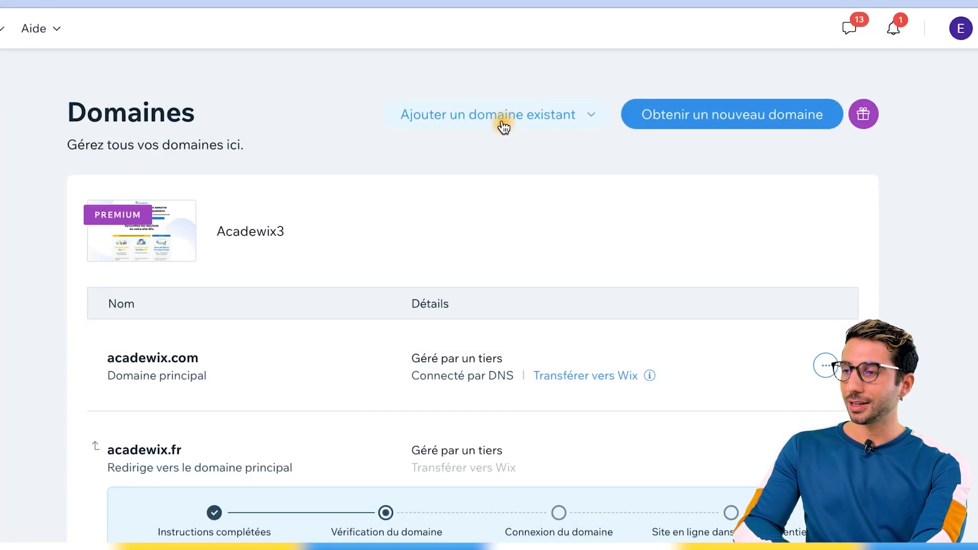
pyautogui.click(578, 112)
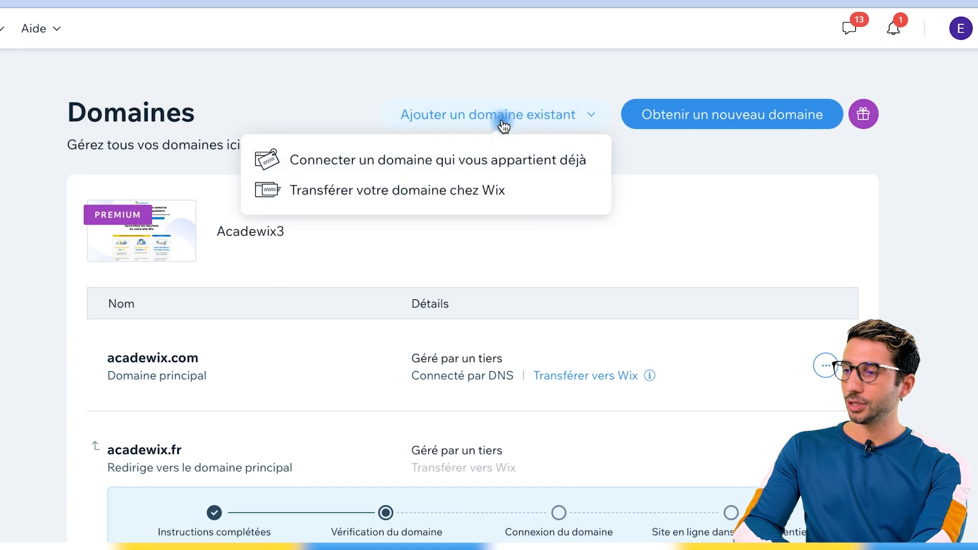
pyautogui.click(396, 191)
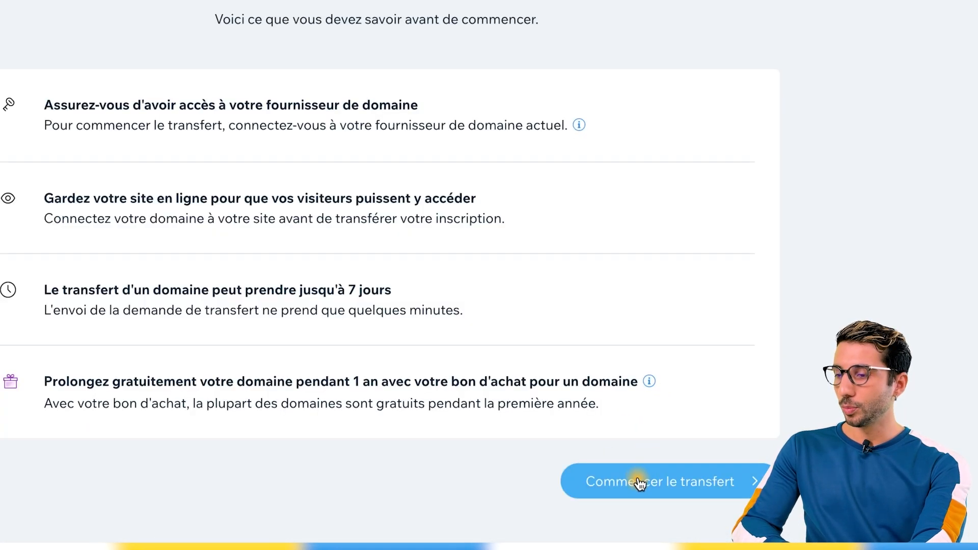
# Step: Start the domain transfer for wix-academy.com, choose 1and1 as the provider where it was bought, and submit the domain details
pyautogui.click(640, 479)
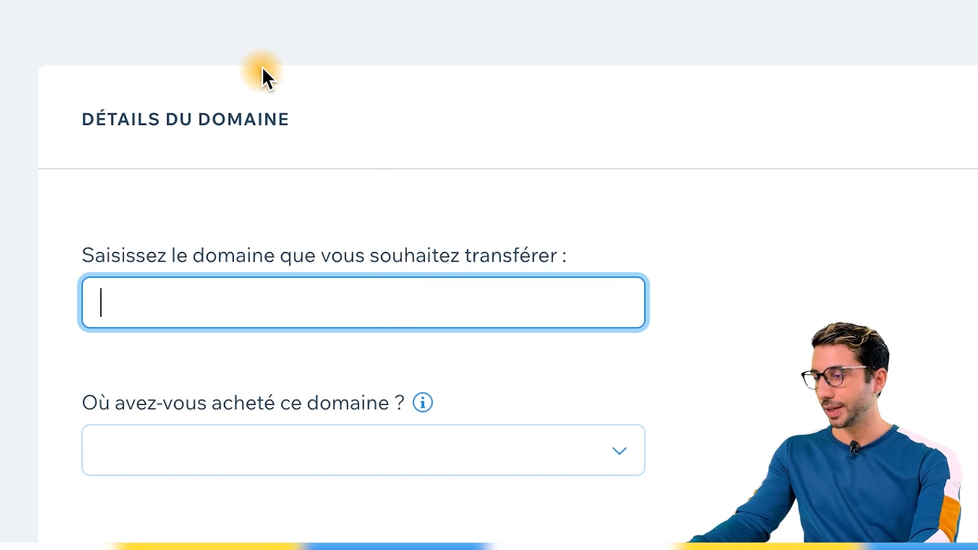
pyautogui.write('wix-aca')
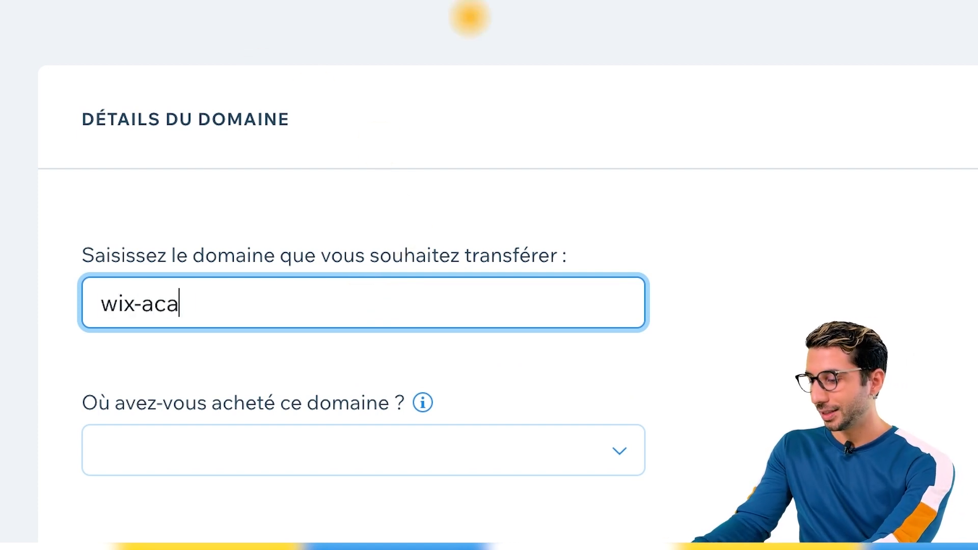
pyautogui.write('demy.com')
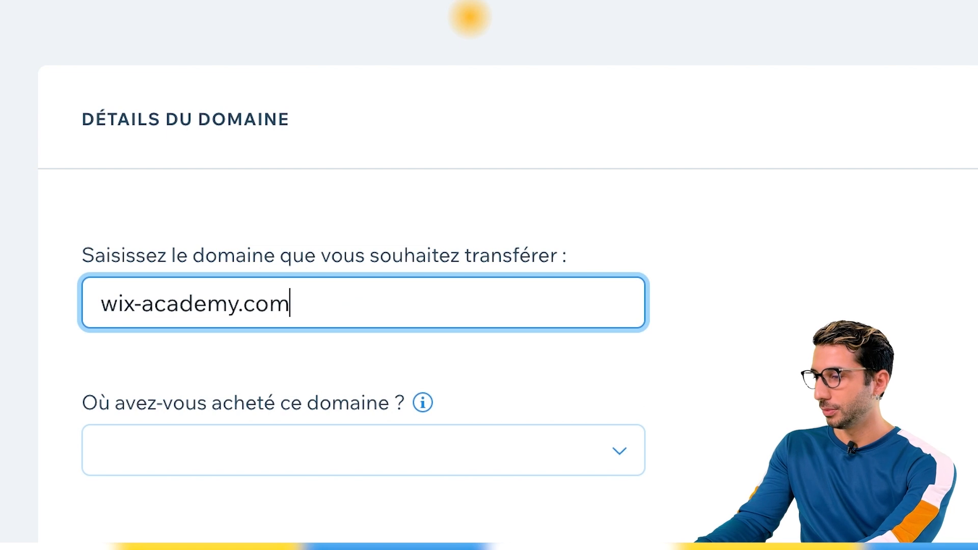
pyautogui.click(542, 461)
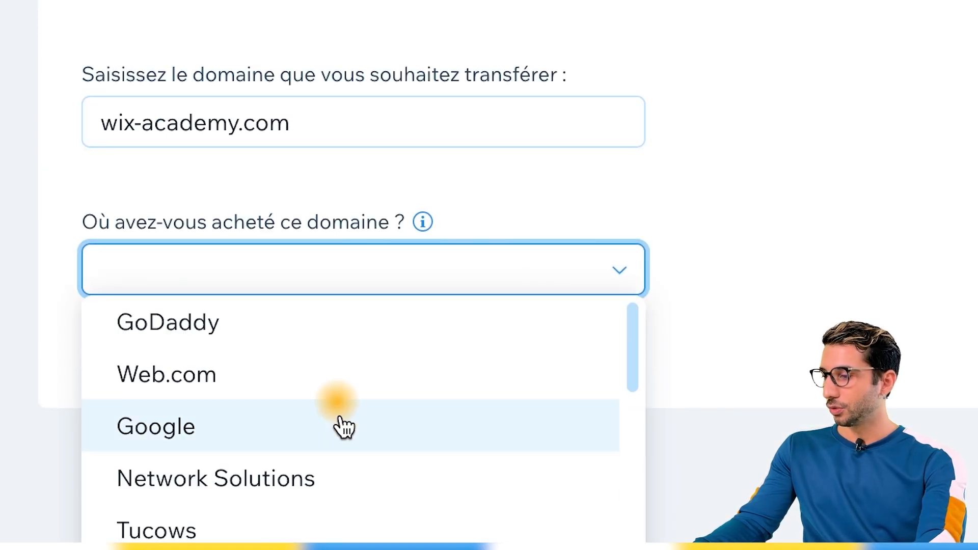
pyautogui.scroll(-4, 352, 415)
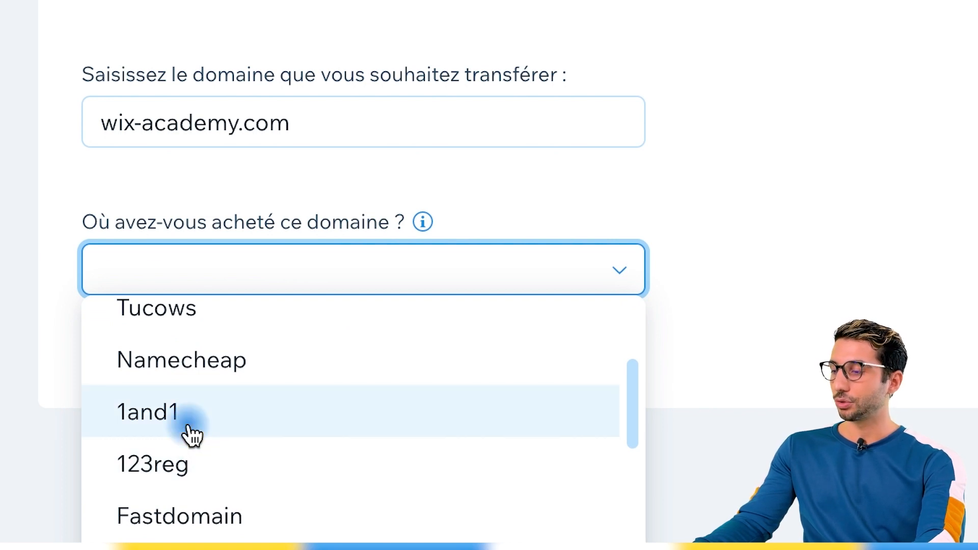
pyautogui.click(189, 435)
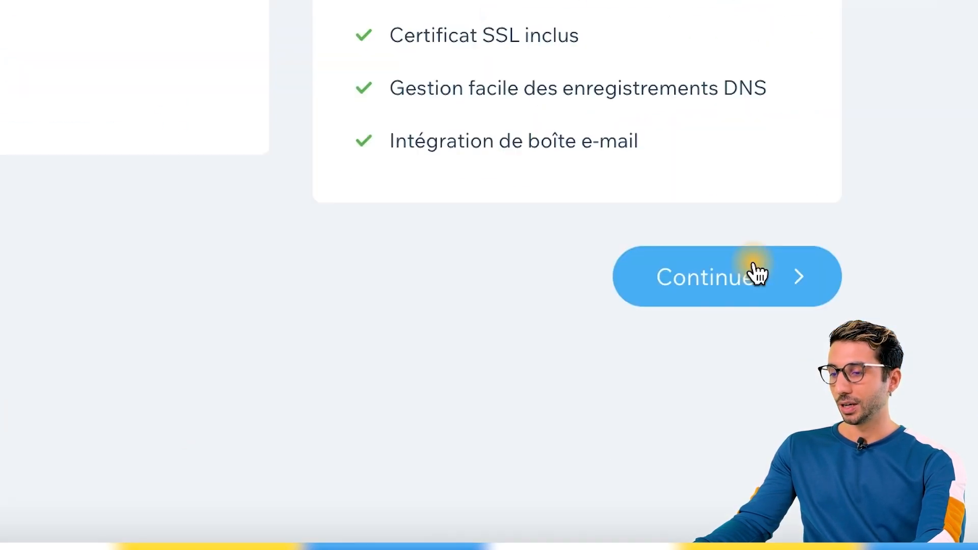
pyautogui.click(757, 273)
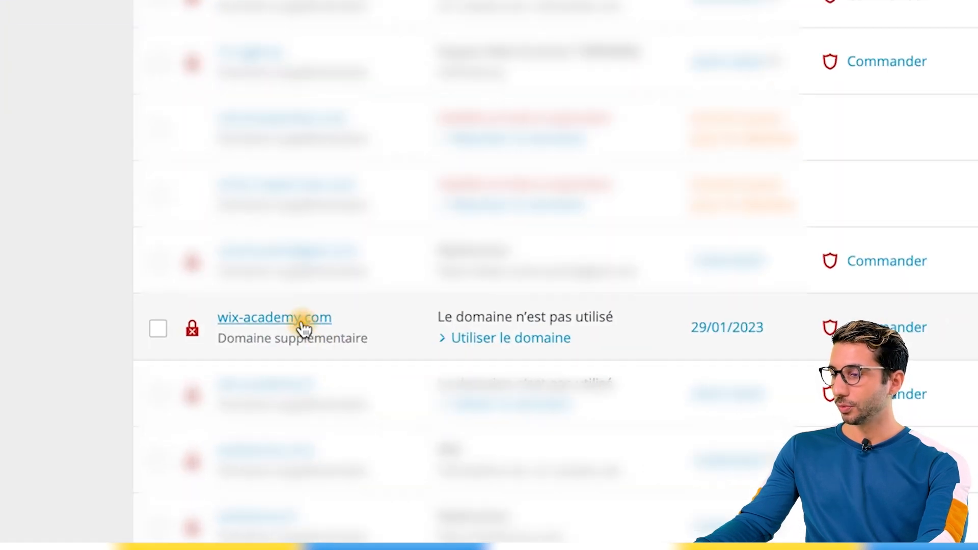
# Step: In IONOS, open the transfer and renewal settings of wix-academy.com and turn off its domain transfer lock
pyautogui.click(302, 324)
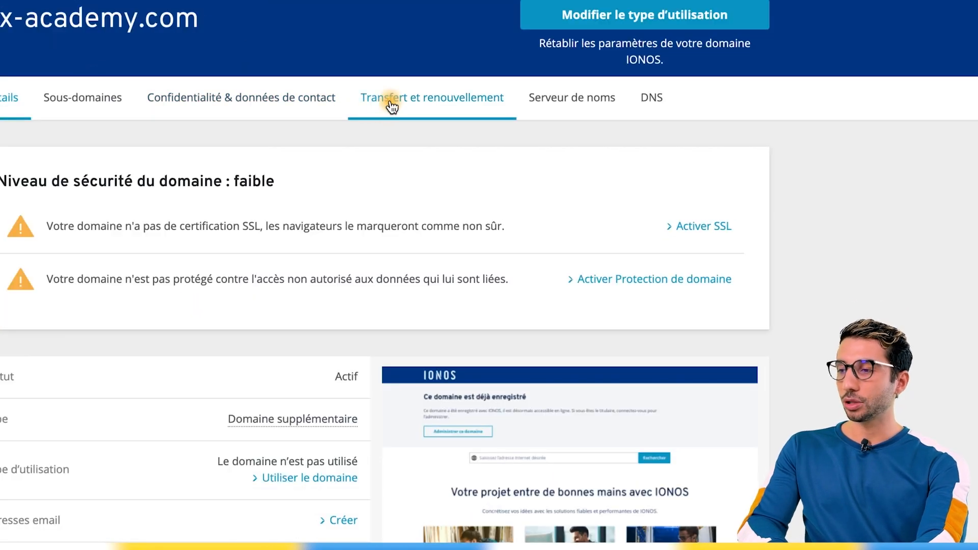
pyautogui.click(391, 102)
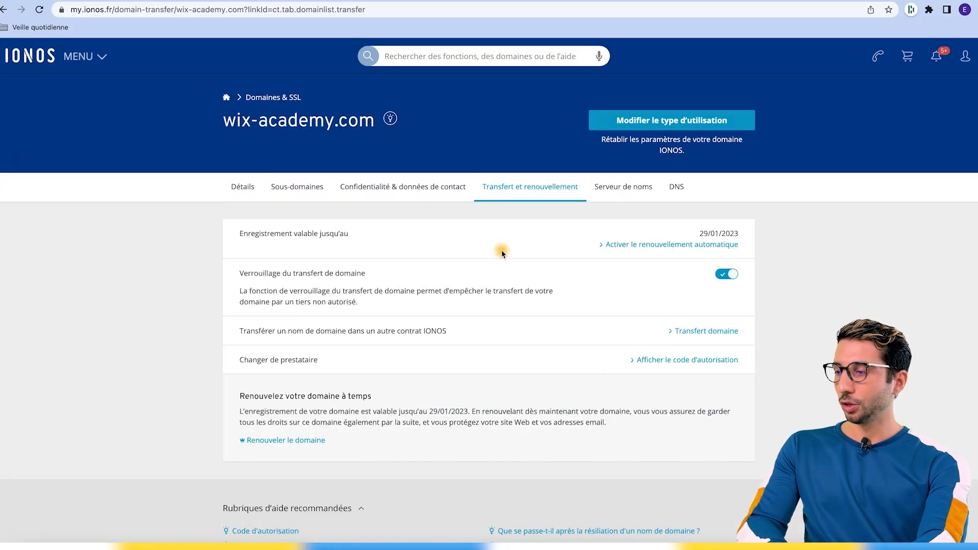
pyautogui.moveTo(283, 271); pyautogui.dragTo(359, 270)
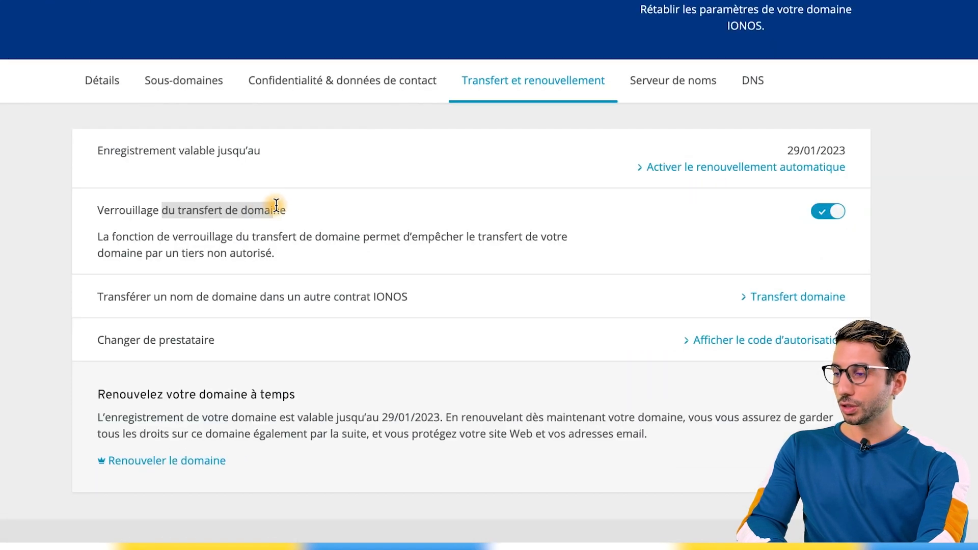
pyautogui.click(304, 213)
pyautogui.click(836, 214)
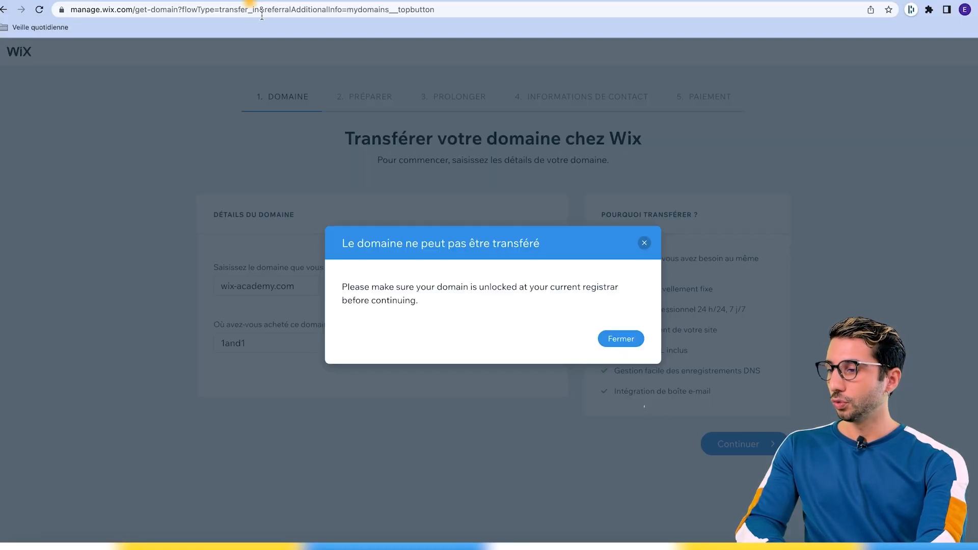
# Step: Back in Wix, dismiss the notice, resubmit the domain details, and mark the 1and1 account as connected and the domain as unlocked
pyautogui.click(621, 339)
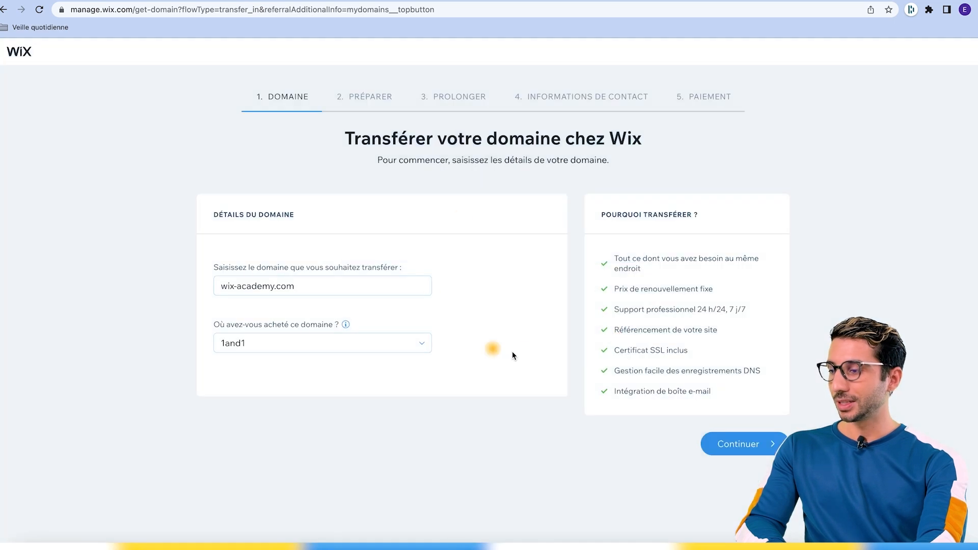
pyautogui.click(748, 441)
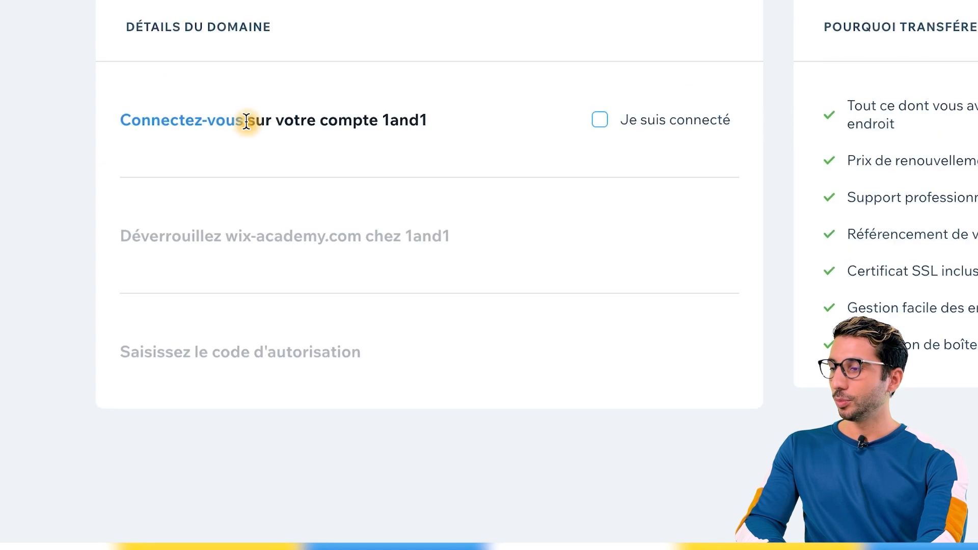
pyautogui.click(599, 125)
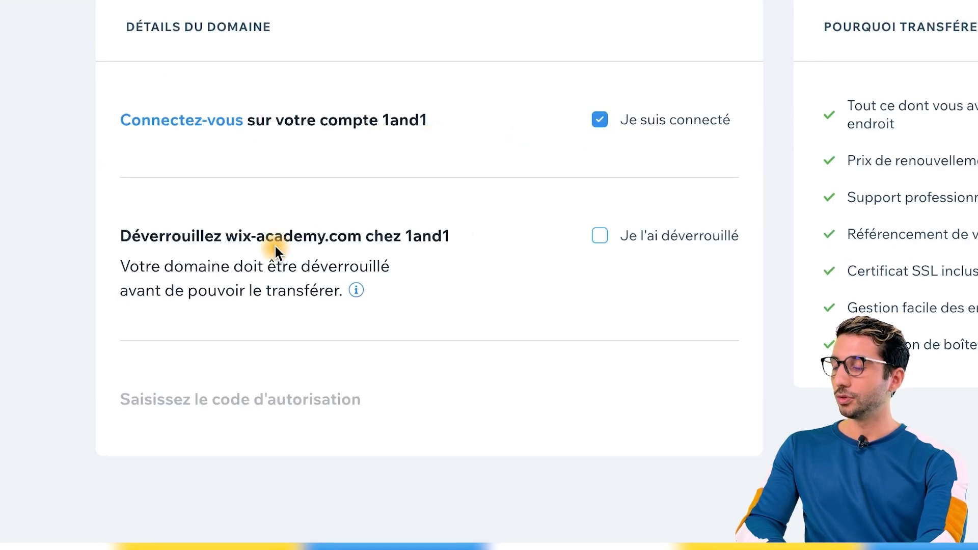
pyautogui.click(602, 237)
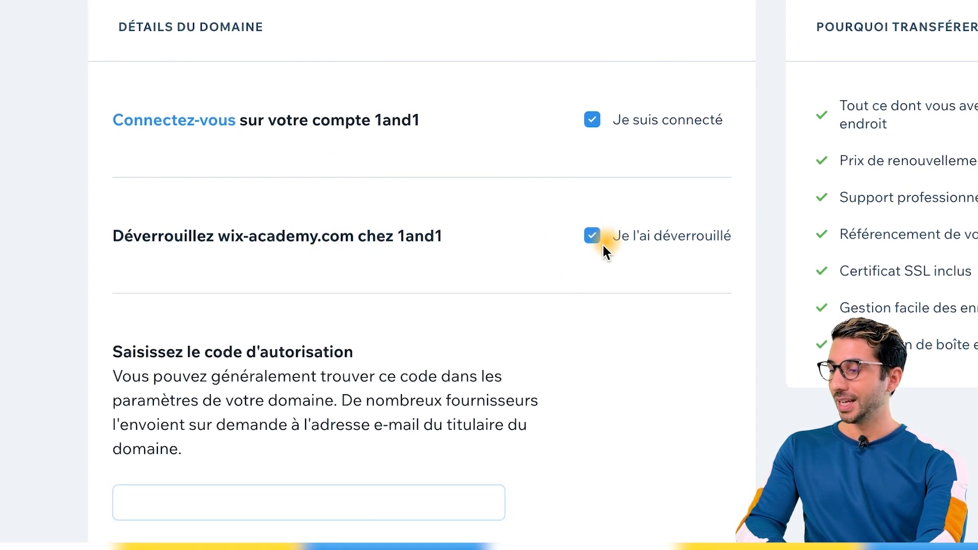
# Step: Display the authorization code of wix-academy.com in IONOS and return to the authorization code field in the Wix transfer form
pyautogui.click(256, 488)
pyautogui.click(246, 494)
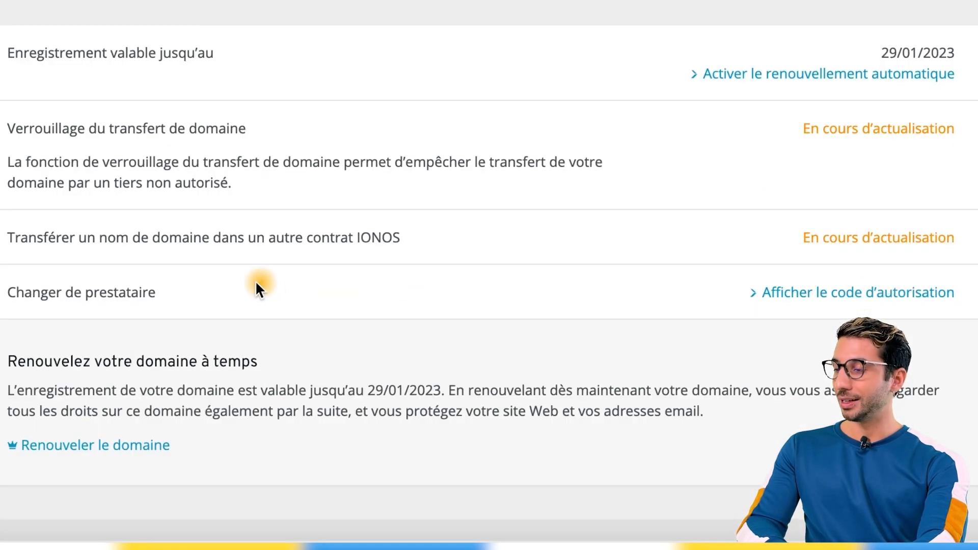
pyautogui.click(825, 298)
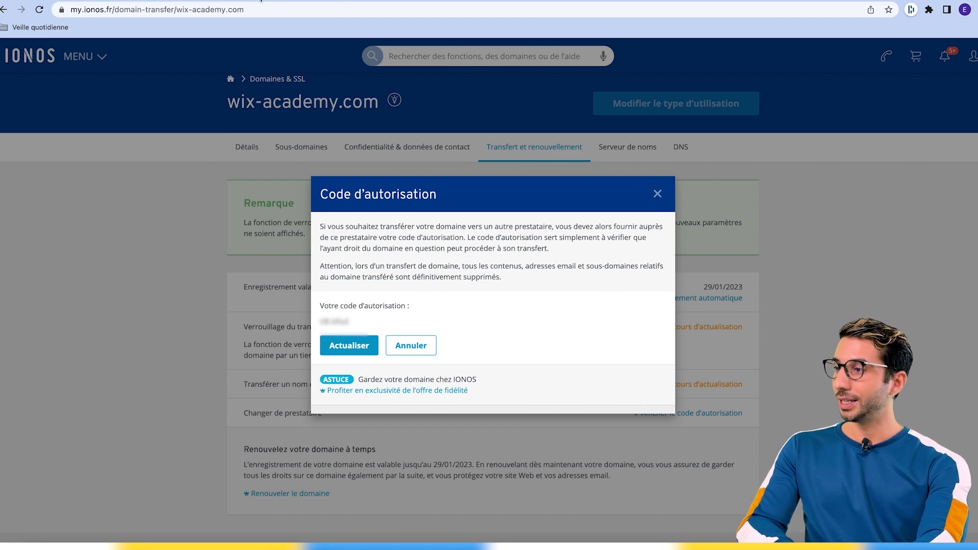
pyautogui.click(259, 1)
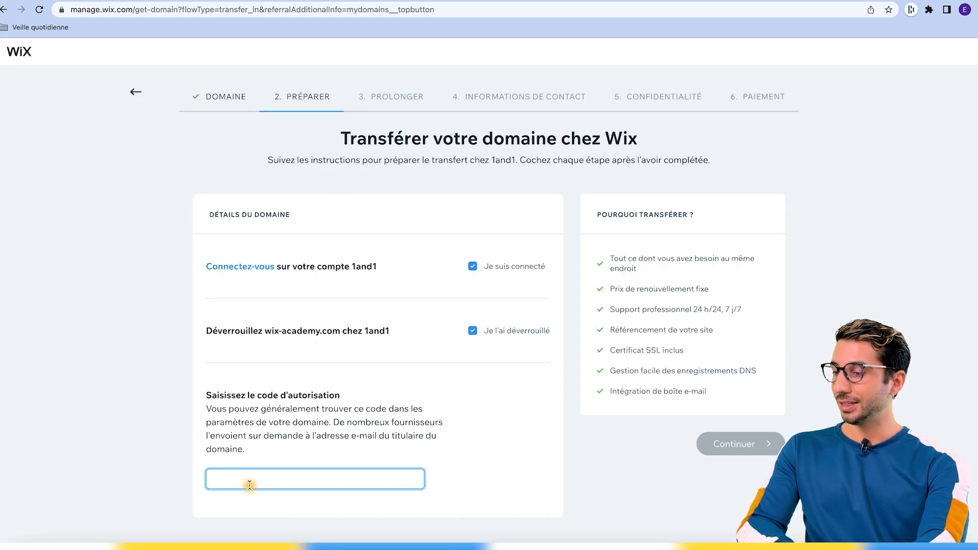